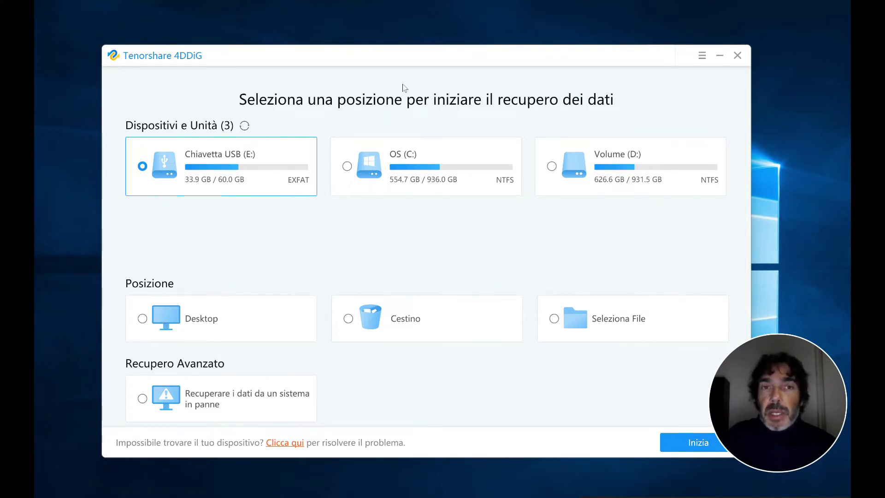
Scan the Chiavetta USB (E:) drive for lost files and dismiss the file-finding suggestions
left_click_drag(416, 54, 416, 42)
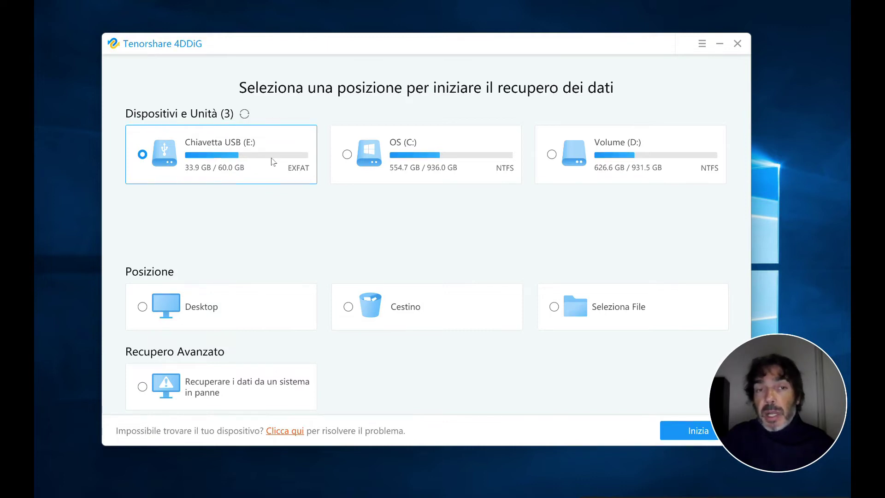
left_click(458, 149)
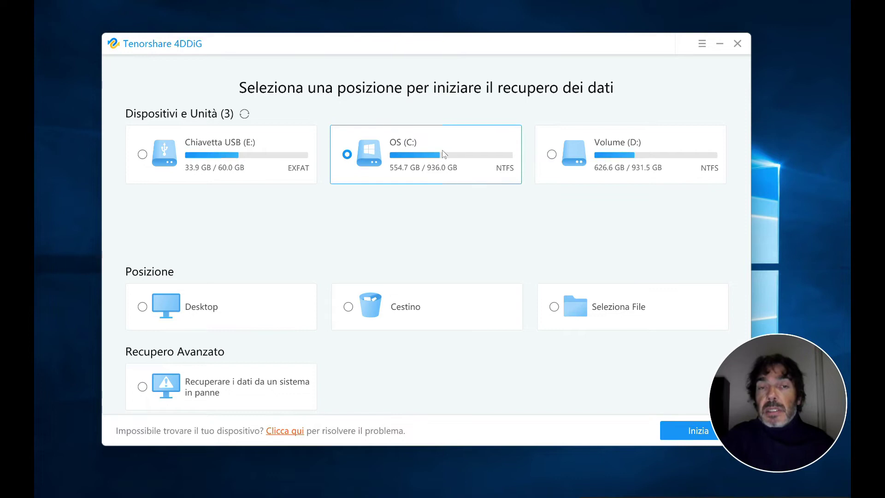
left_click(639, 148)
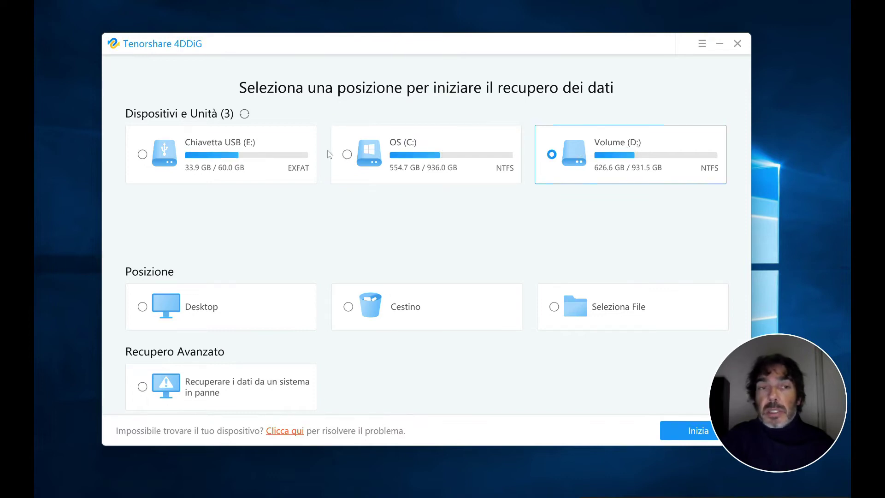
left_click(249, 152)
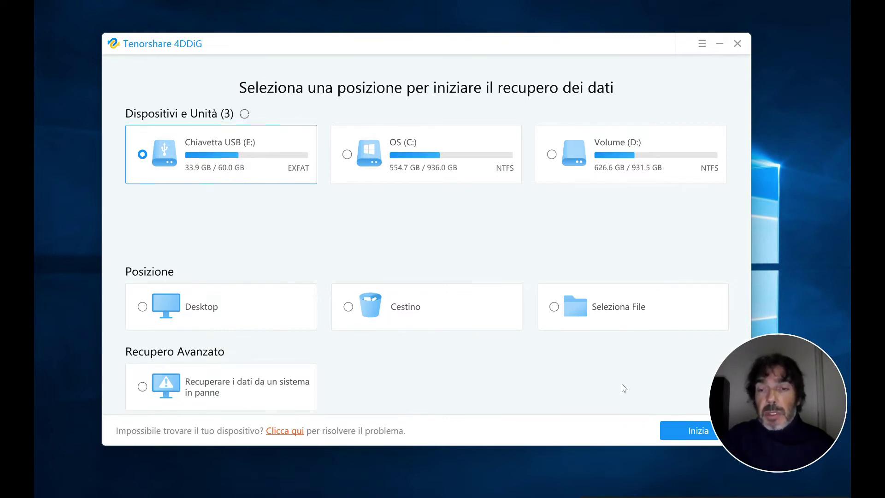
left_click(690, 434)
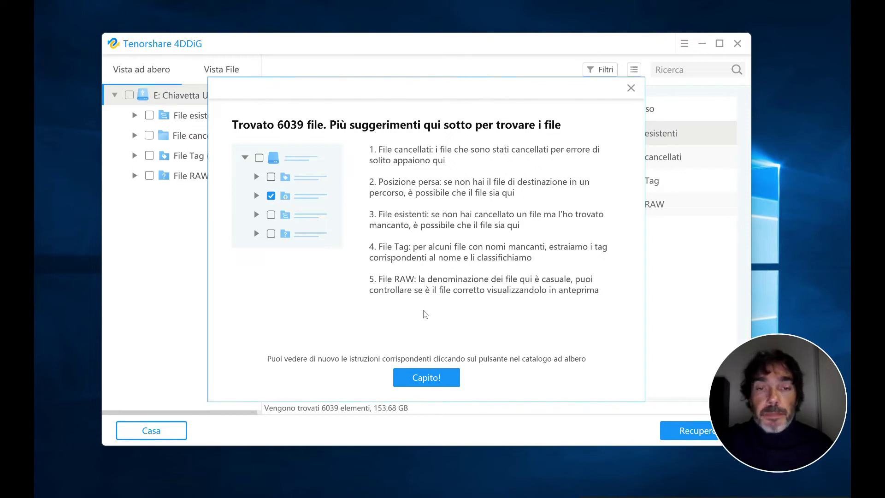
left_click(422, 379)
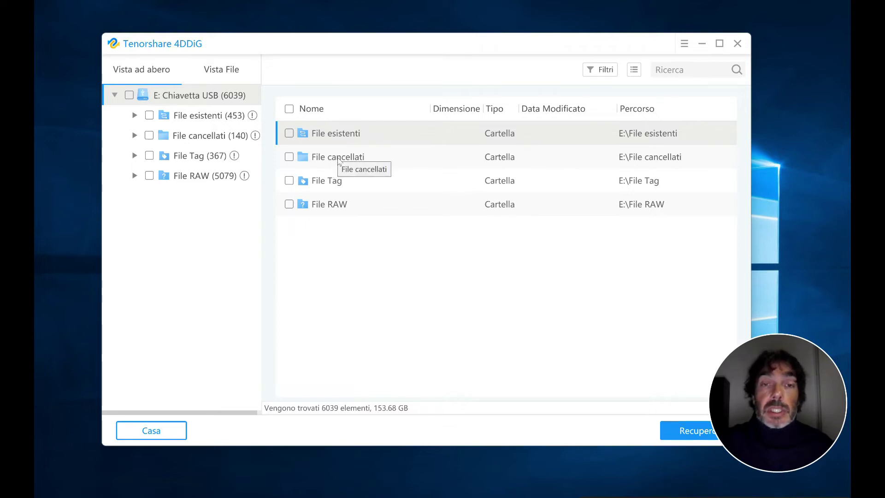
Open the Parigi folder under File cancellati and select Immagine 012.jpg
left_click(135, 136)
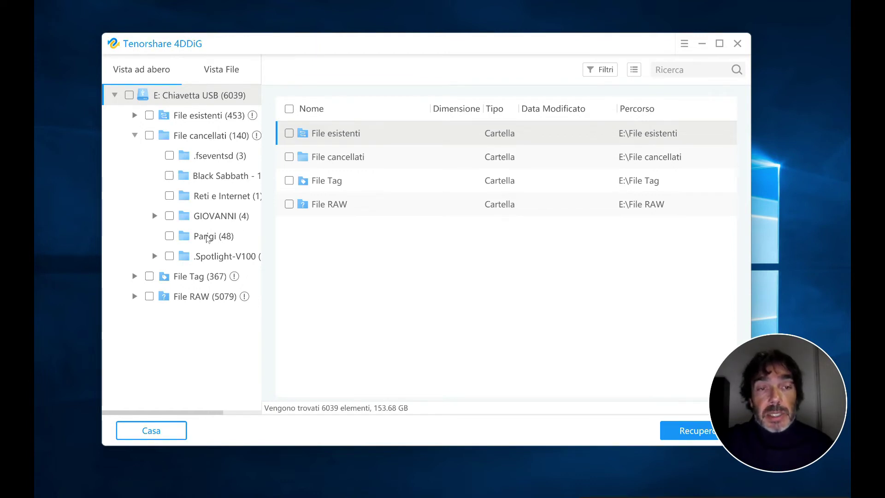
left_click(210, 239)
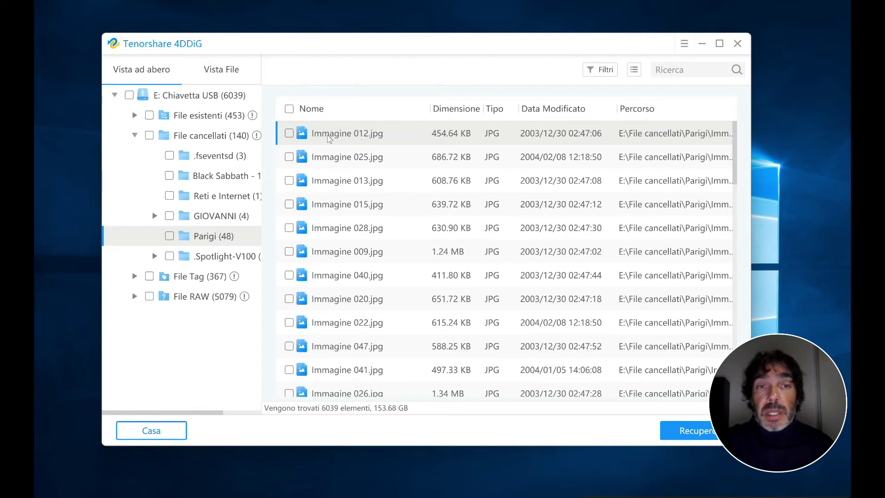
left_click(346, 134)
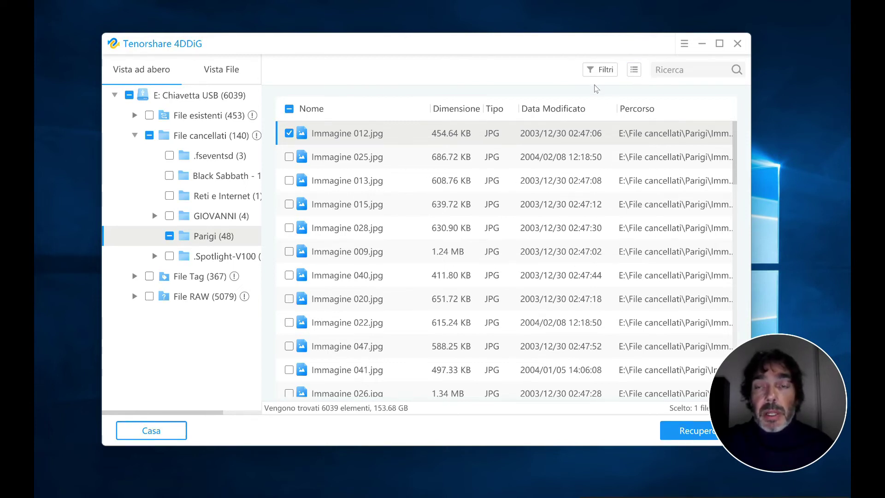
Switch the file list to the Anteprima view and preview the second image, Immagine 025.jpg
left_click(634, 71)
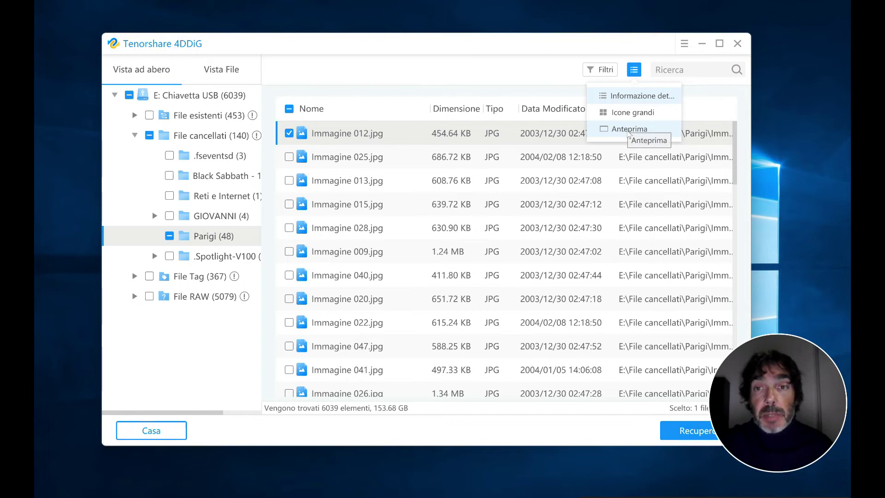
left_click(628, 130)
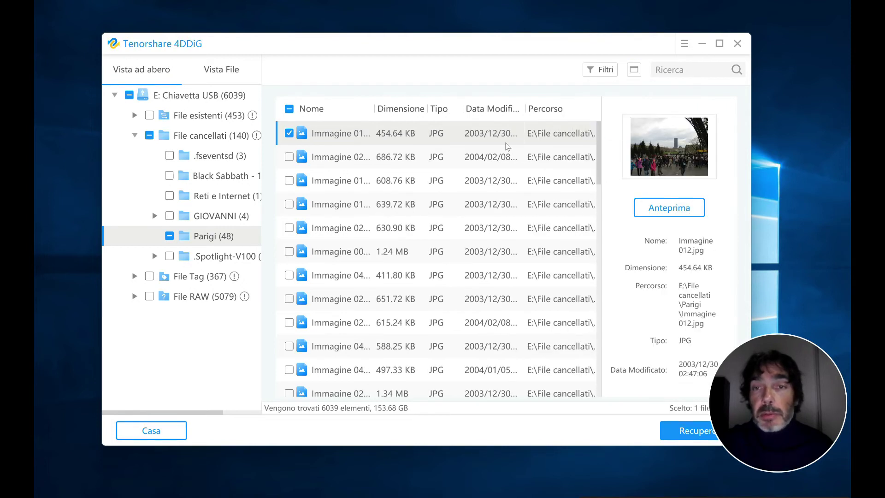
left_click(340, 159)
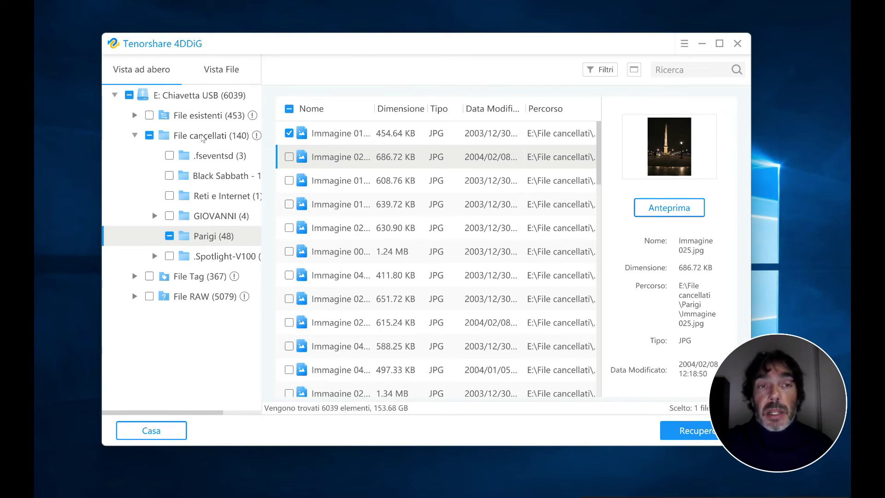
Look at the found files grouped by file type and return to the tree view
left_click(229, 74)
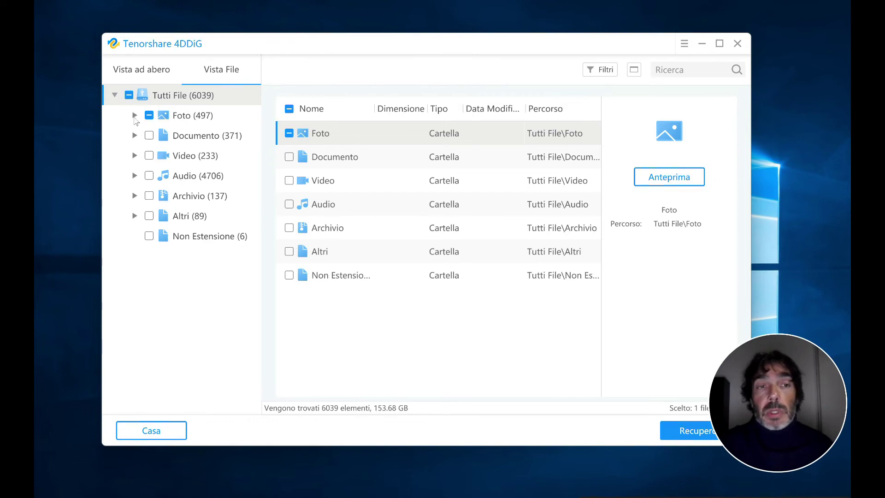
left_click(131, 75)
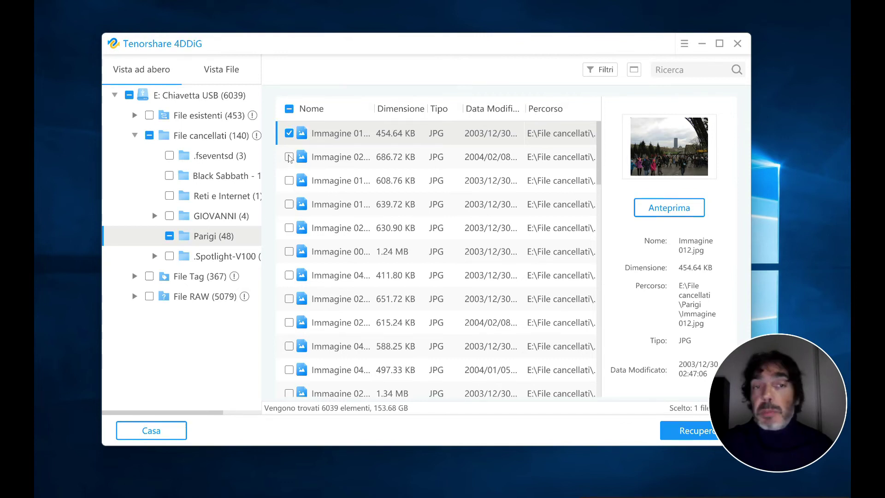
Clear the image selection in Parigi and mark the deleted Black Sabbath and Parigi folders for recovery
left_click(289, 109)
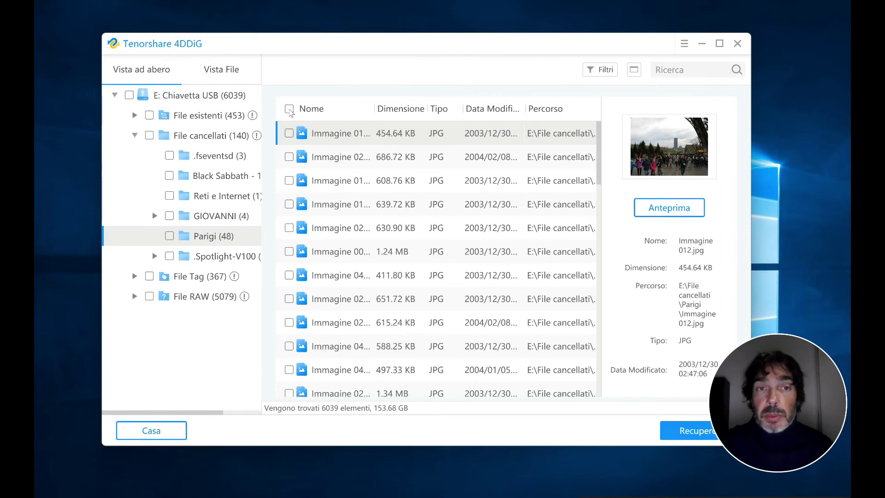
left_click(208, 137)
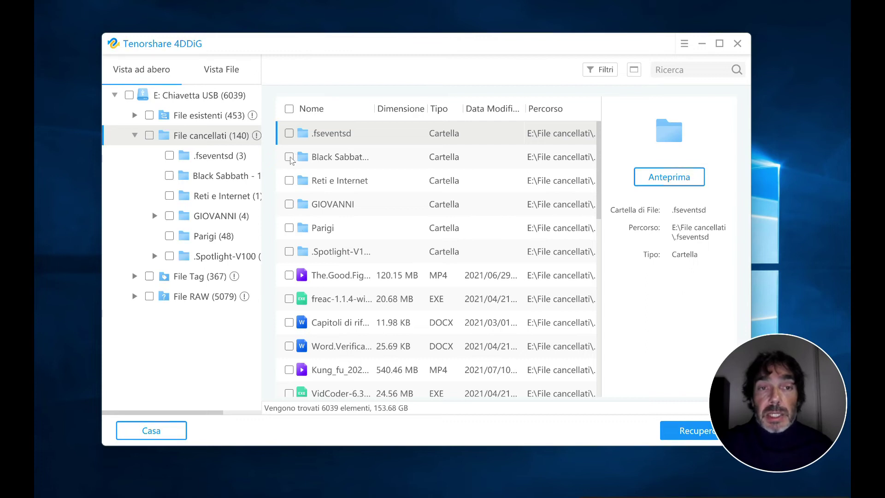
left_click(290, 157)
left_click(289, 227)
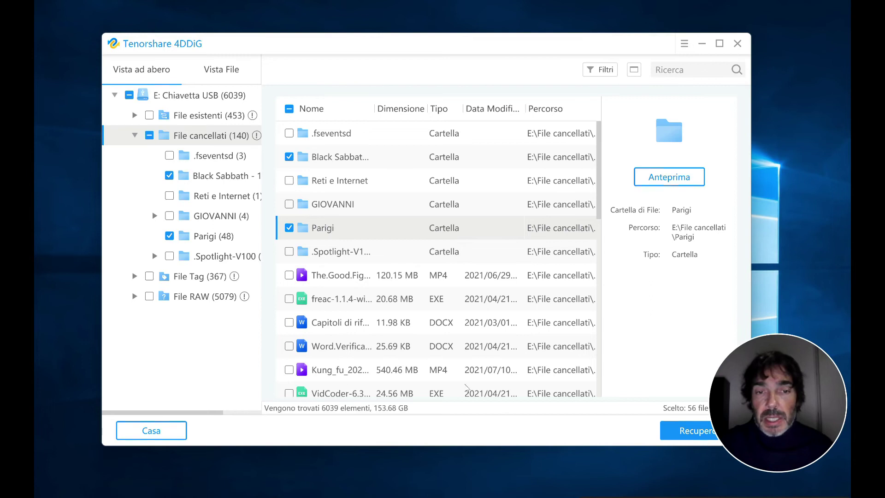
Recover the marked folders into a new folder on Volume (D:), entering REC as the folder name
left_click(692, 433)
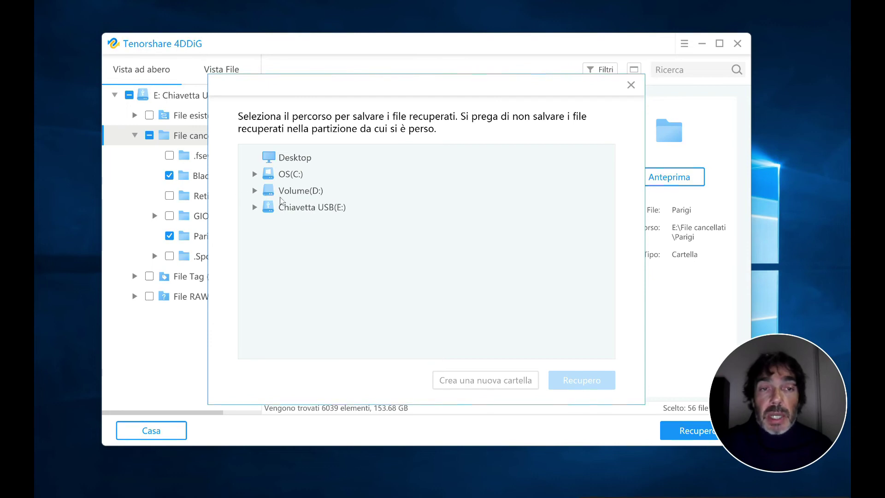
left_click(255, 192)
left_click(288, 196)
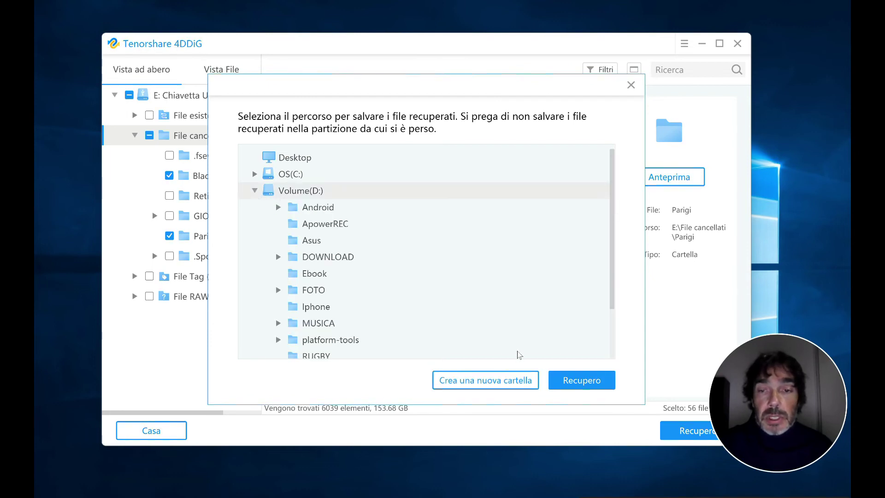
left_click(507, 379)
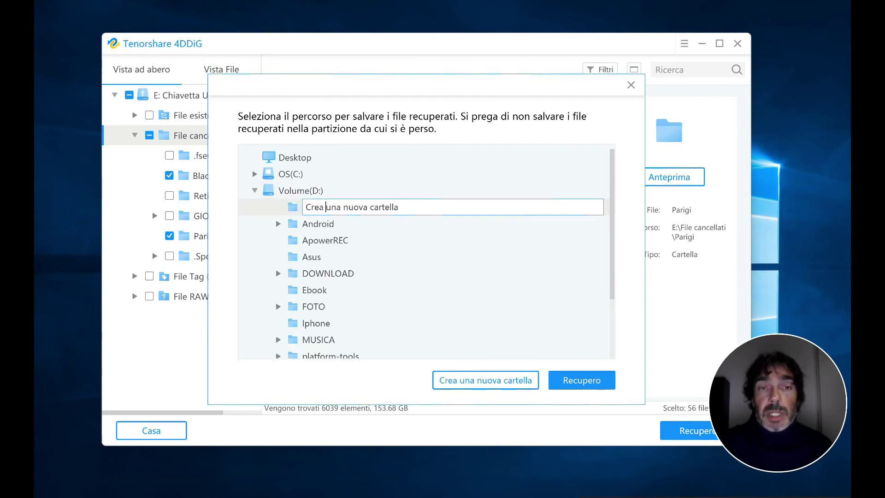
type("REC")
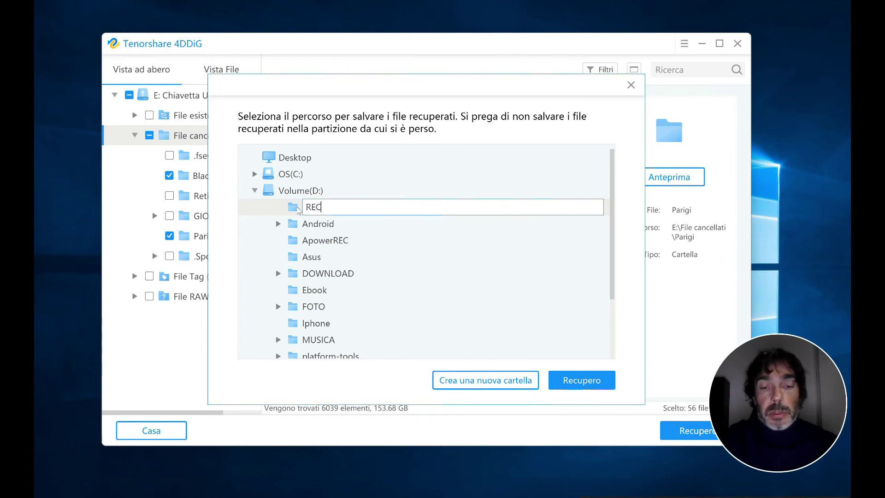
key("Return")
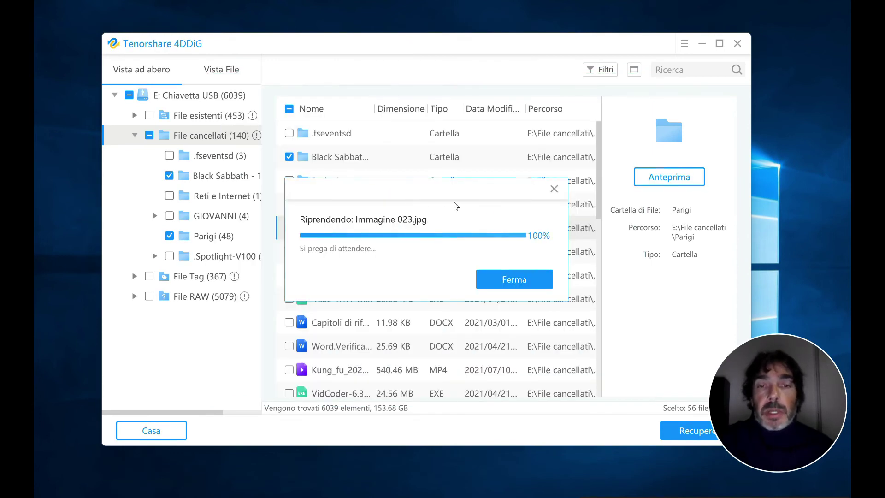
Open the recovery location in File Explorer and browse through 20211101_161018, E and File cancellati to the recovered Parigi folder
left_click(499, 275)
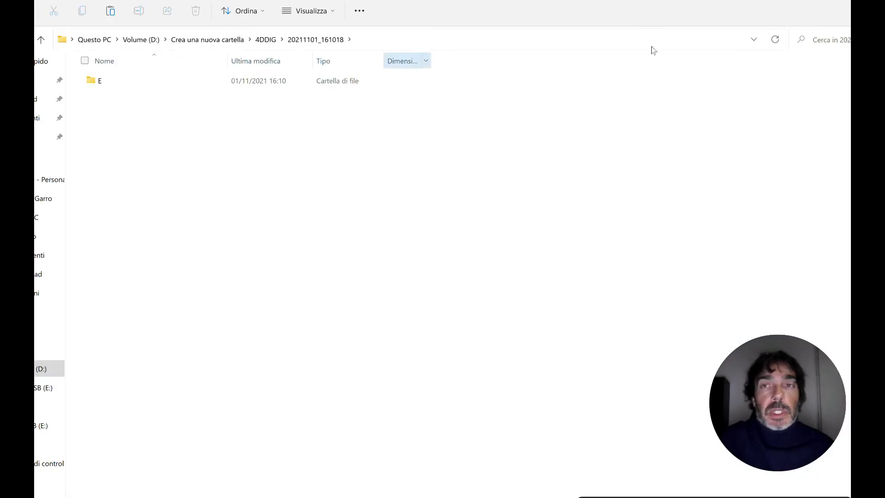
left_click(816, 5)
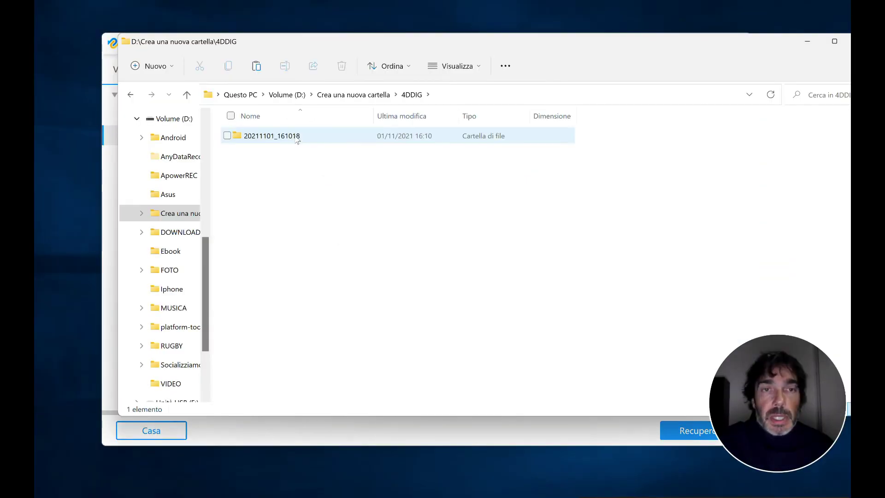
double_click(295, 137)
double_click(266, 137)
double_click(268, 137)
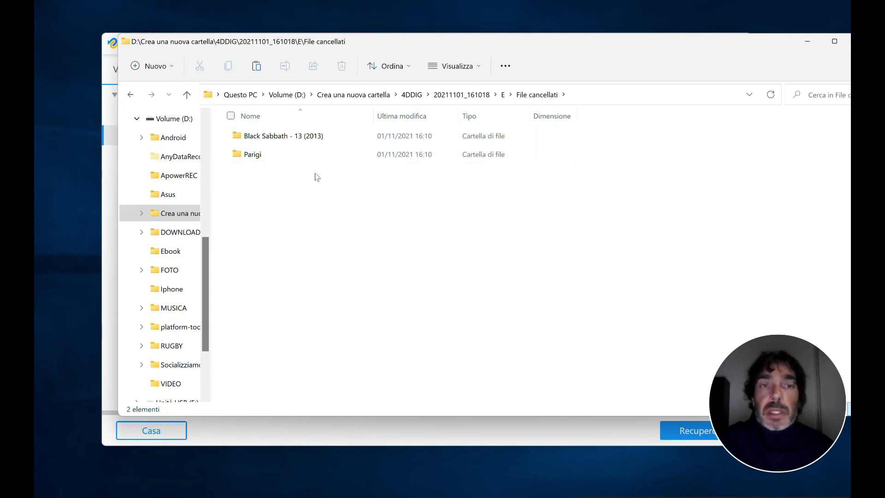
double_click(281, 158)
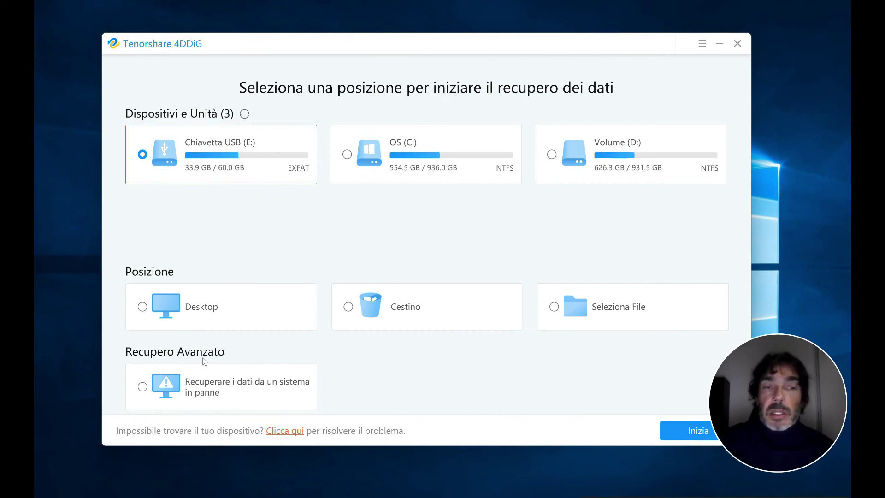
Choose the advanced recovery option for retrieving data from a crashed system
left_click(216, 393)
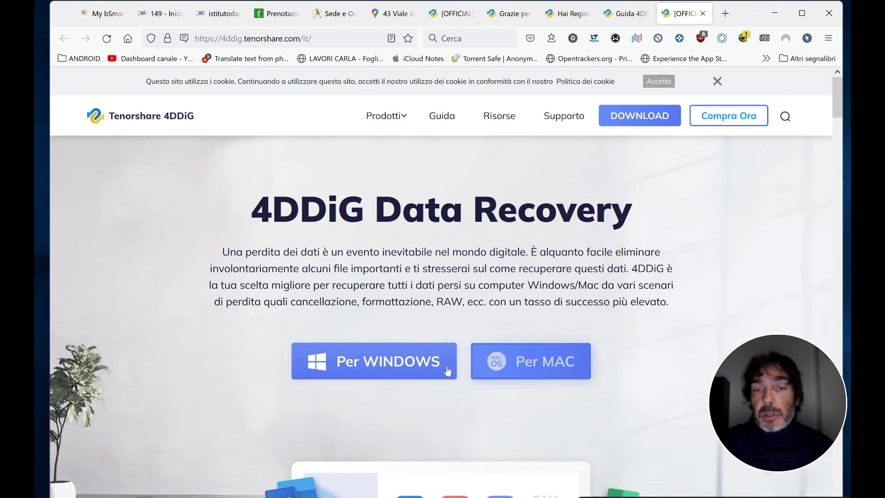
In the browser, look over the 4DDiG Data Recovery home page and open the purchase page to view the Windows licence plans
scroll(446, 315, "down", 10)
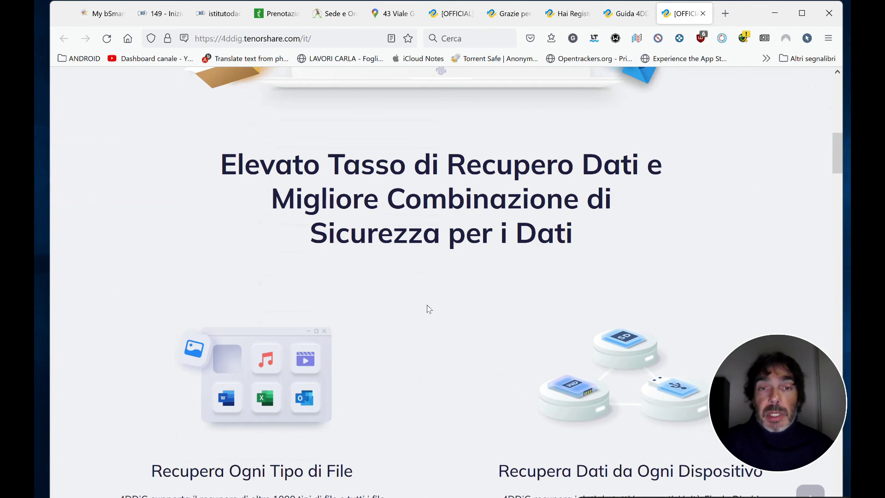
scroll(433, 308, "down", 4)
scroll(442, 295, "up", 7)
scroll(442, 291, "up", 7)
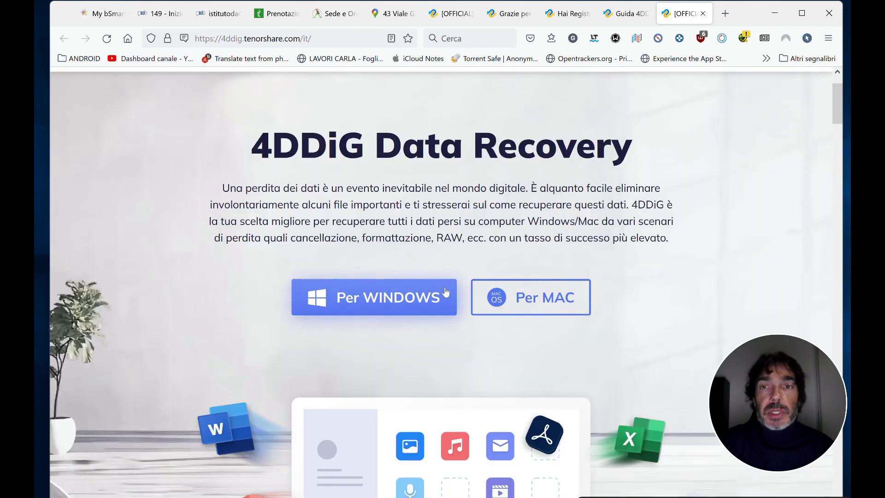
mouse_move(392, 113)
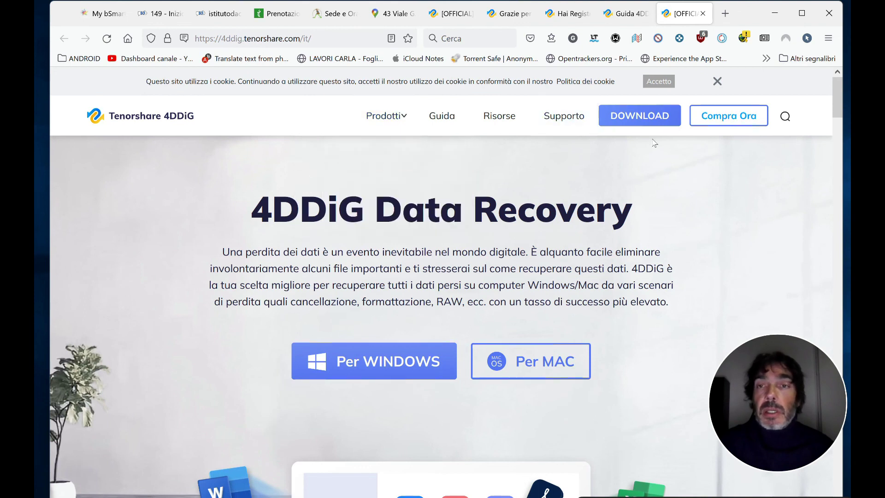
left_click(694, 121)
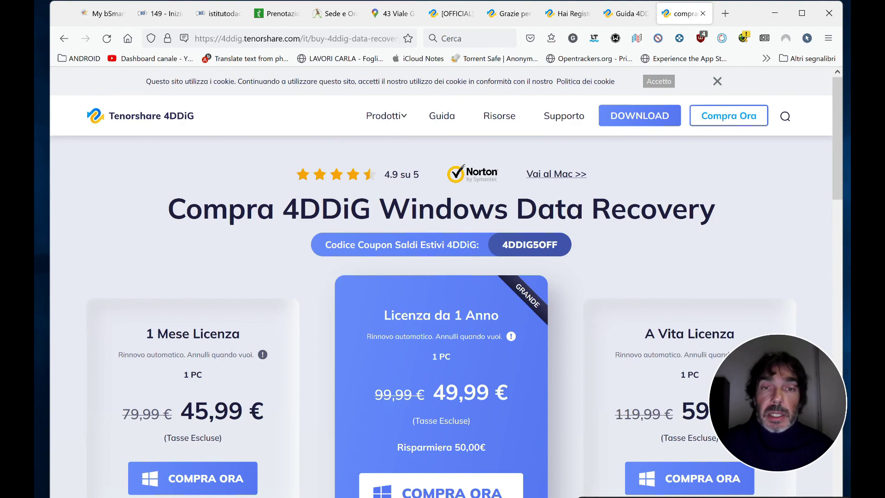
scroll(505, 235, "down", 3)
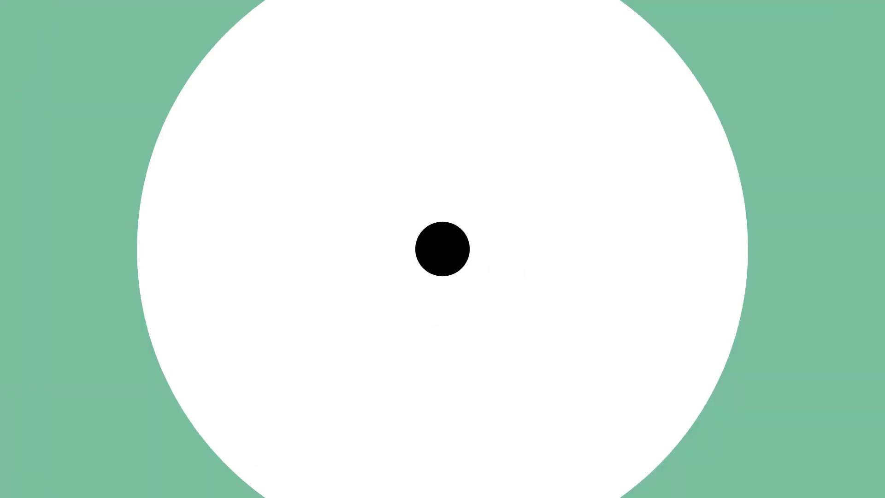